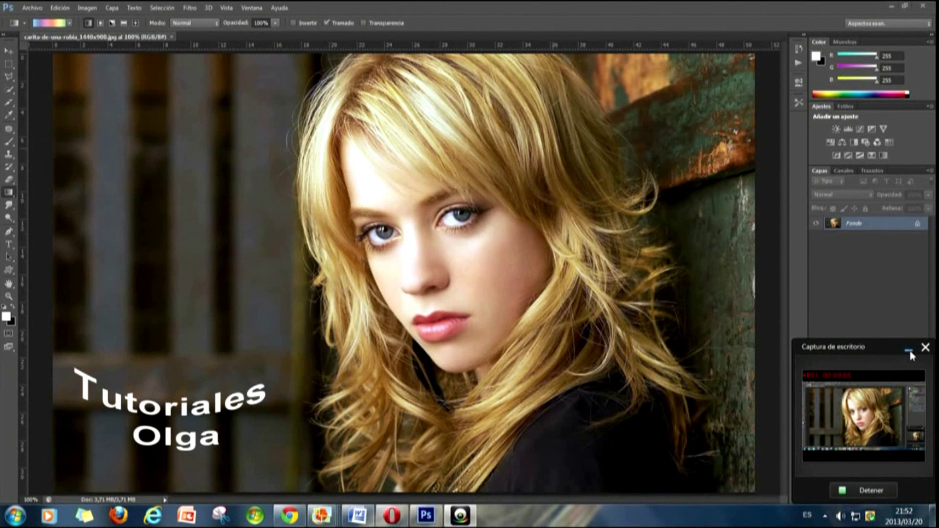
- Duplicate the Fondo layer as Fondo copia and switch the copy to Color blend mode
{"action": "left_click", "coordinate": [909, 351]}
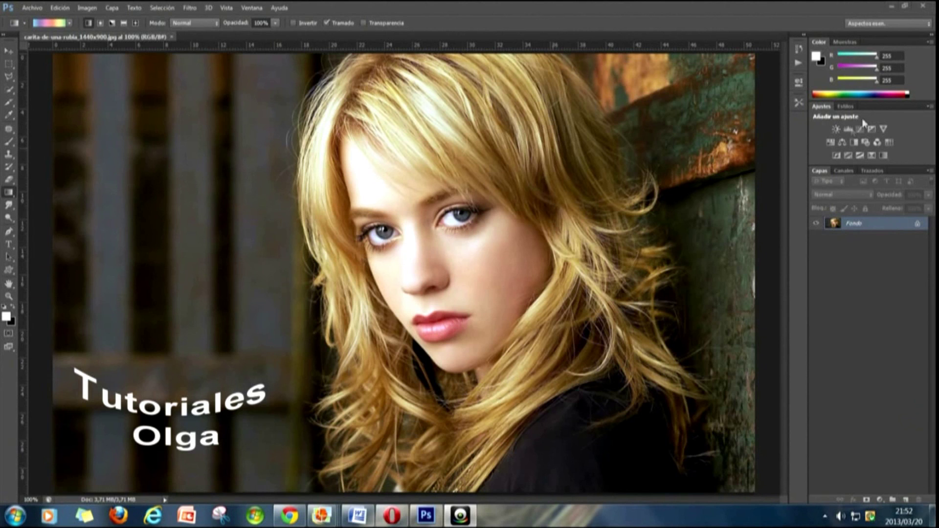
{"action": "right_click", "coordinate": [869, 228]}
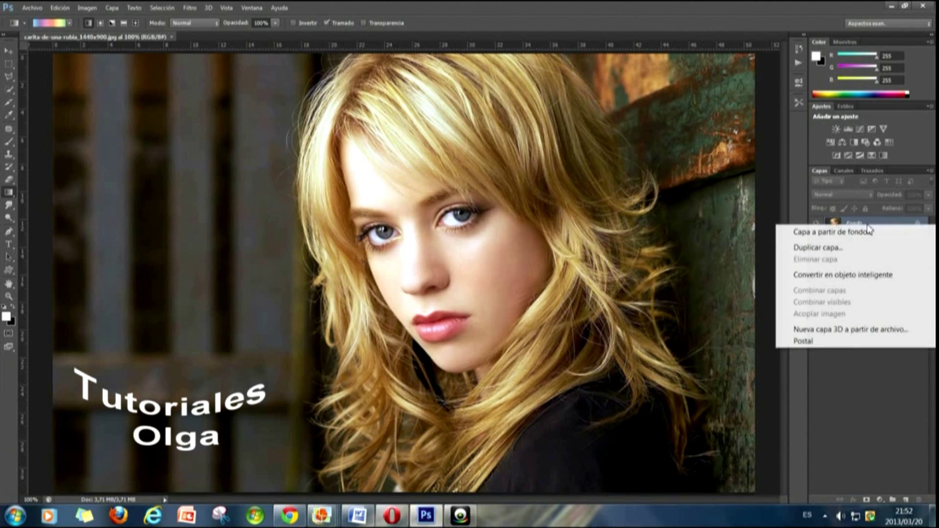
{"action": "left_click", "coordinate": [832, 250]}
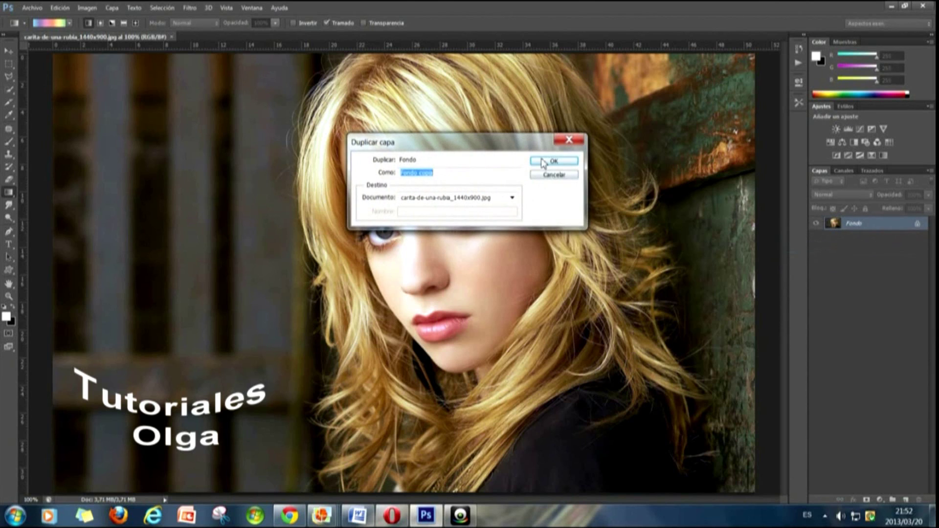
{"action": "left_click", "coordinate": [542, 159]}
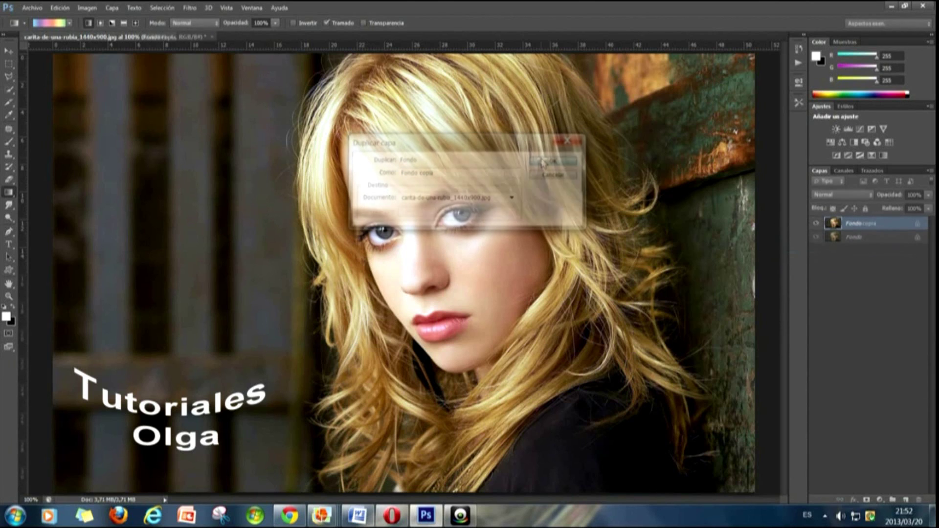
{"action": "left_click", "coordinate": [870, 194]}
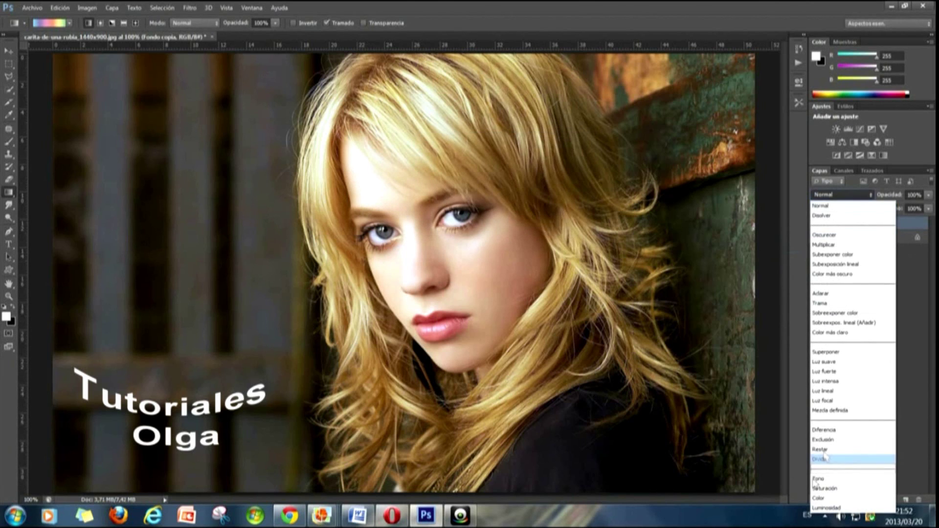
{"action": "left_click", "coordinate": [819, 498]}
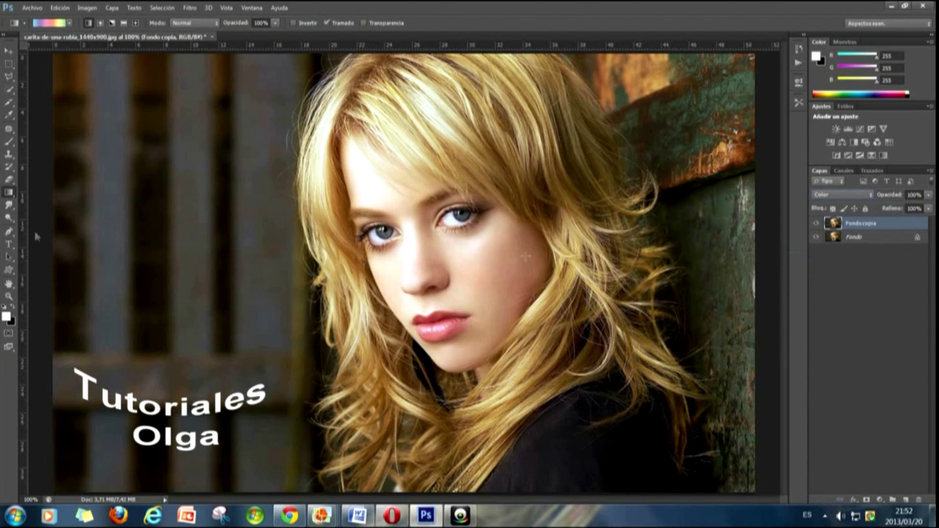
- Quick-select the left eye's iris and fill it with the rainbow gradient
{"action": "left_click", "coordinate": [9, 89]}
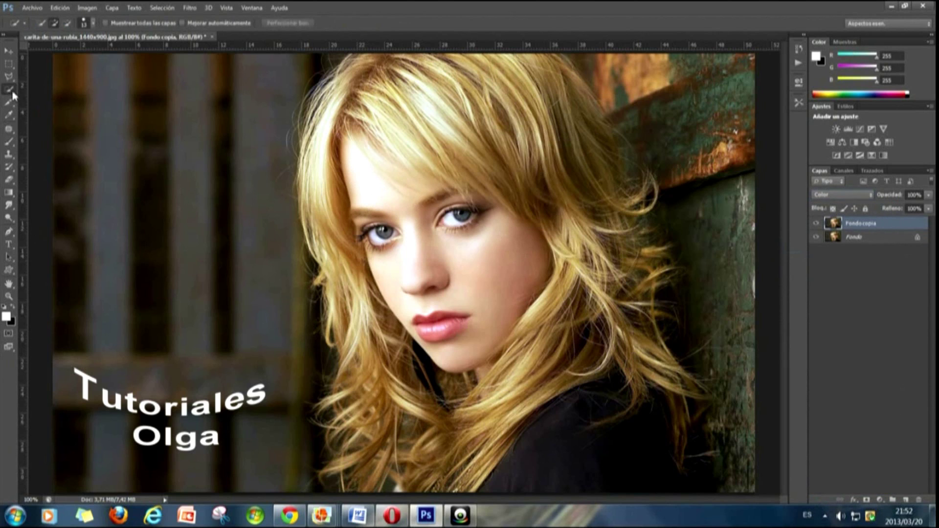
{"action": "left_click_drag", "start_coordinate": [387, 237], "coordinate": [391, 238]}
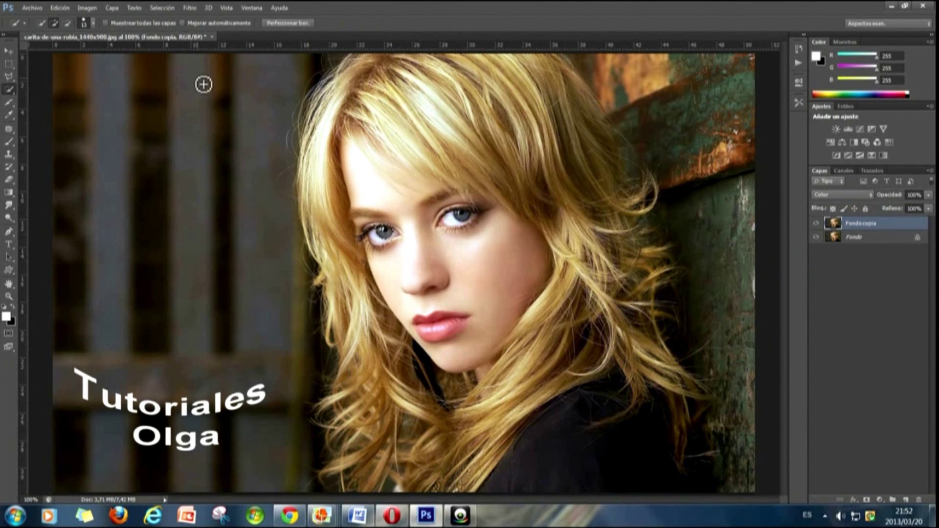
{"action": "left_click", "coordinate": [13, 195]}
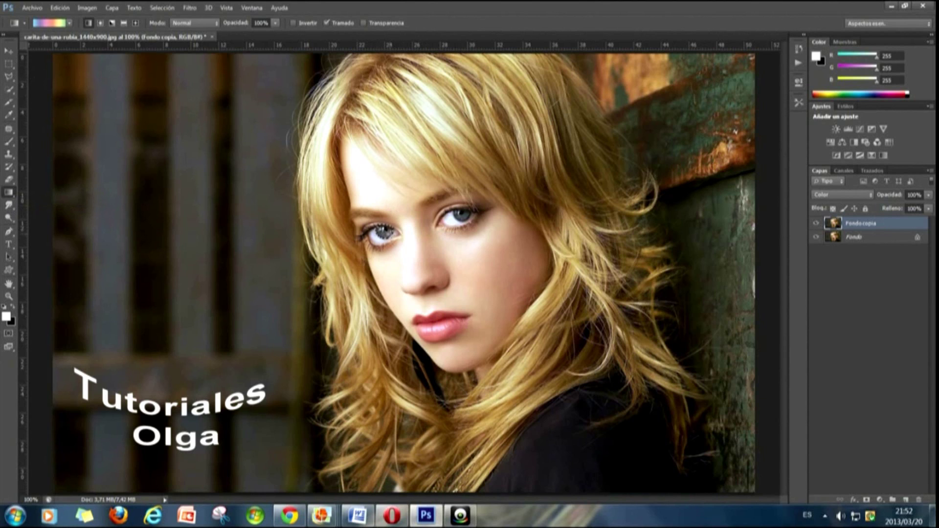
{"action": "left_click_drag", "start_coordinate": [377, 230], "coordinate": [391, 238]}
- Deselect the iris and set the Fondo copia layer's opacity to 100%
{"action": "left_click", "coordinate": [162, 8]}
{"action": "left_click", "coordinate": [177, 31]}
{"action": "left_click", "coordinate": [928, 208]}
{"action": "mouse_move", "coordinate": [929, 210]}
{"action": "left_mouse_down"}
{"action": "mouse_move", "coordinate": [912, 211]}
{"action": "mouse_move", "coordinate": [933, 211]}
{"action": "left_mouse_up"}
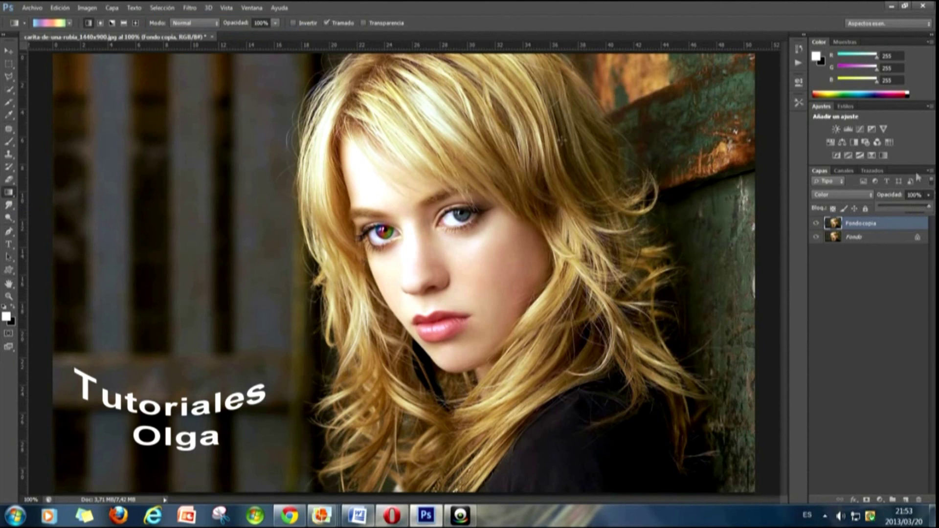
{"action": "left_click", "coordinate": [8, 179]}
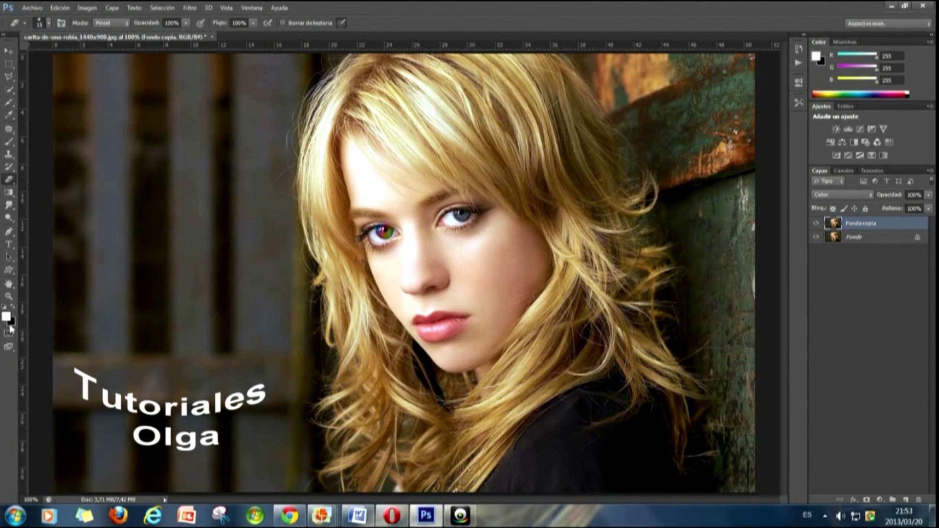
- Erase the stray rainbow tint spilling around the left iris's edges
{"action": "left_click_drag", "start_coordinate": [399, 231], "coordinate": [394, 230]}
{"action": "left_click_drag", "start_coordinate": [386, 228], "coordinate": [394, 230]}
{"action": "left_click", "coordinate": [8, 89]}
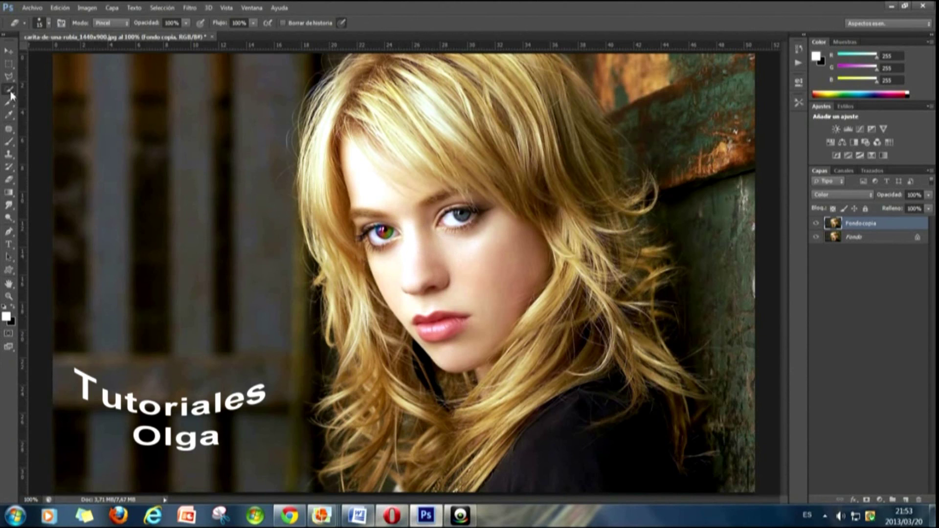
- Select the right eye's iris, fill it with the rainbow gradient, and deselect
{"action": "left_click", "coordinate": [469, 221]}
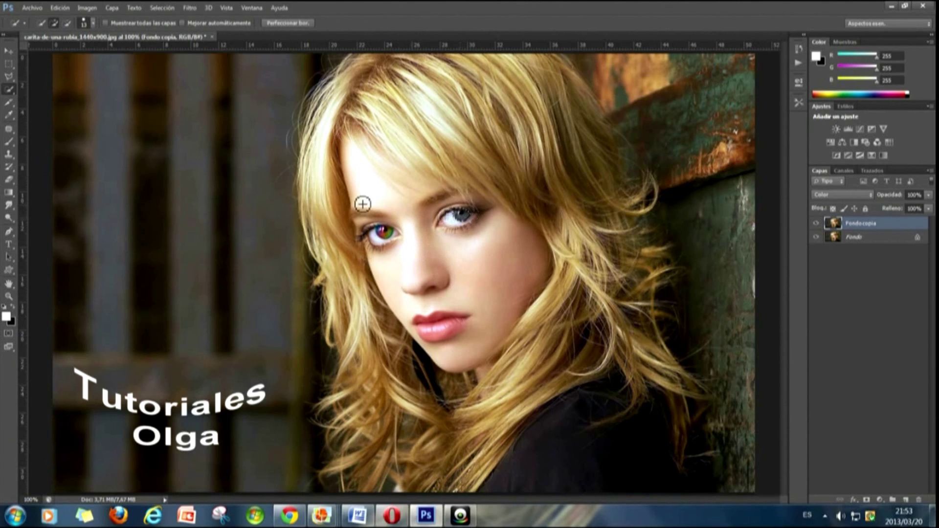
{"action": "left_click", "coordinate": [167, 12]}
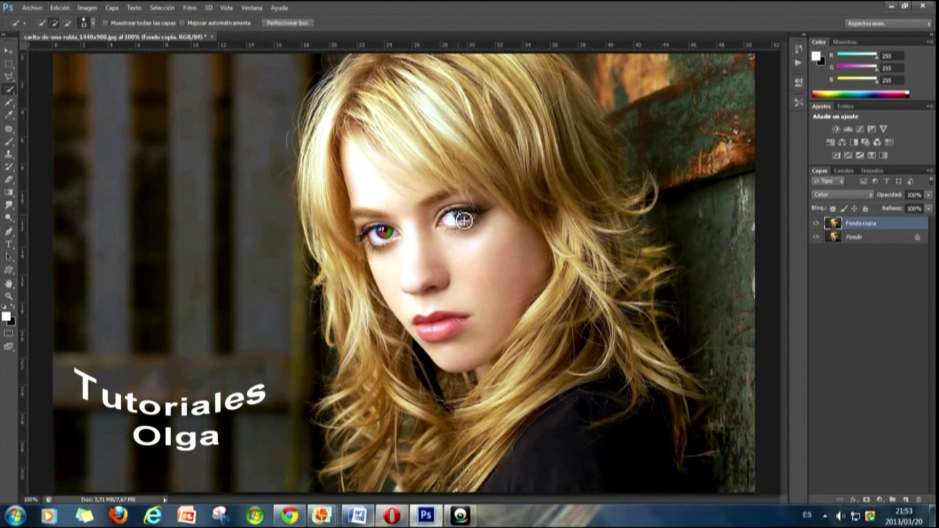
{"action": "left_click_drag", "start_coordinate": [464, 221], "coordinate": [463, 225]}
{"action": "left_click", "coordinate": [9, 193]}
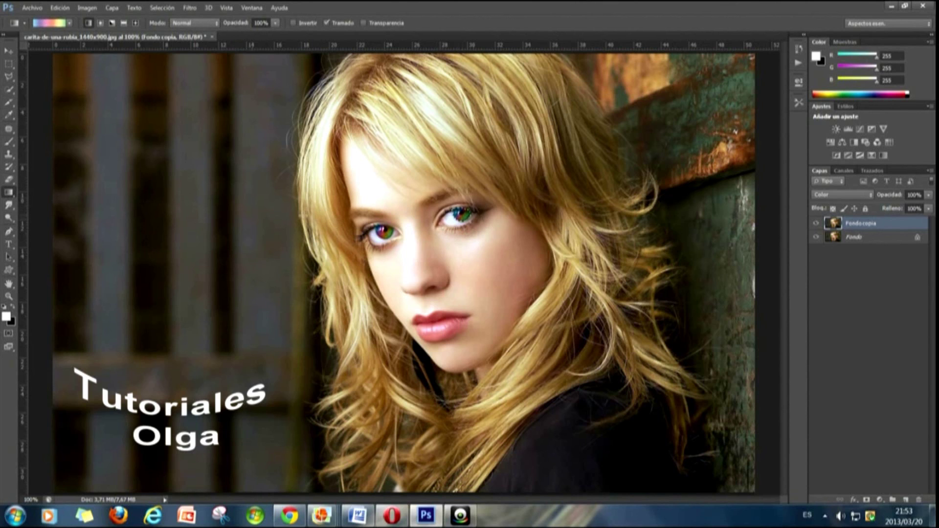
{"action": "left_click", "coordinate": [163, 8]}
{"action": "left_click", "coordinate": [166, 35]}
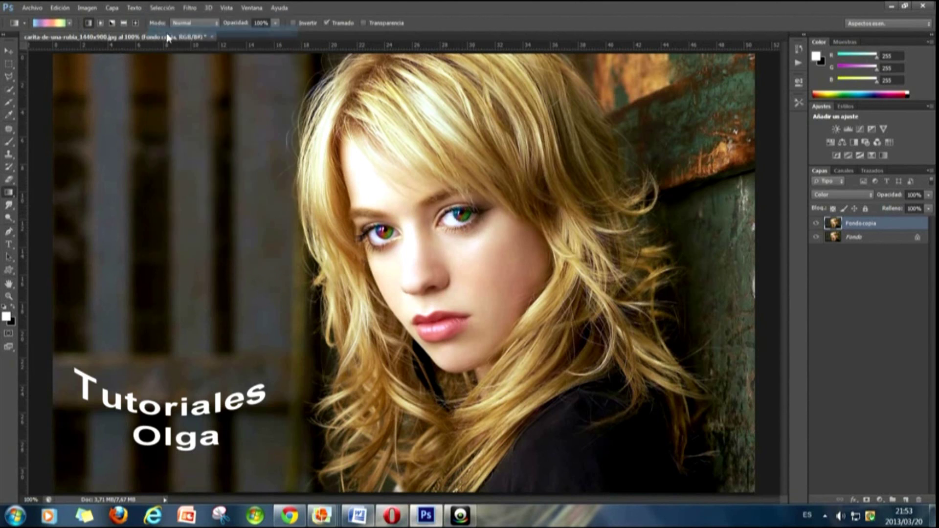
{"action": "left_click", "coordinate": [9, 179]}
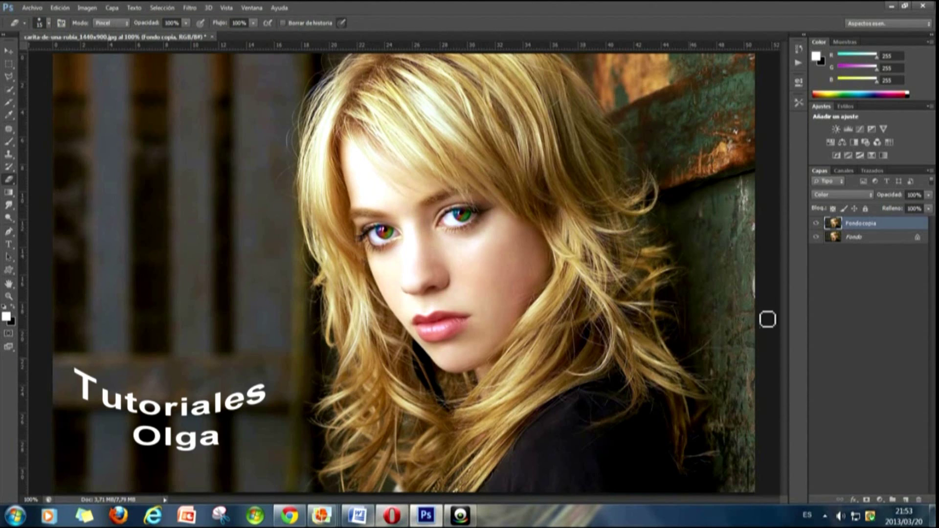
- Merge the visible layers into Fondo, then duplicate it as a Color-mode Fondo copia
{"action": "right_click", "coordinate": [873, 240]}
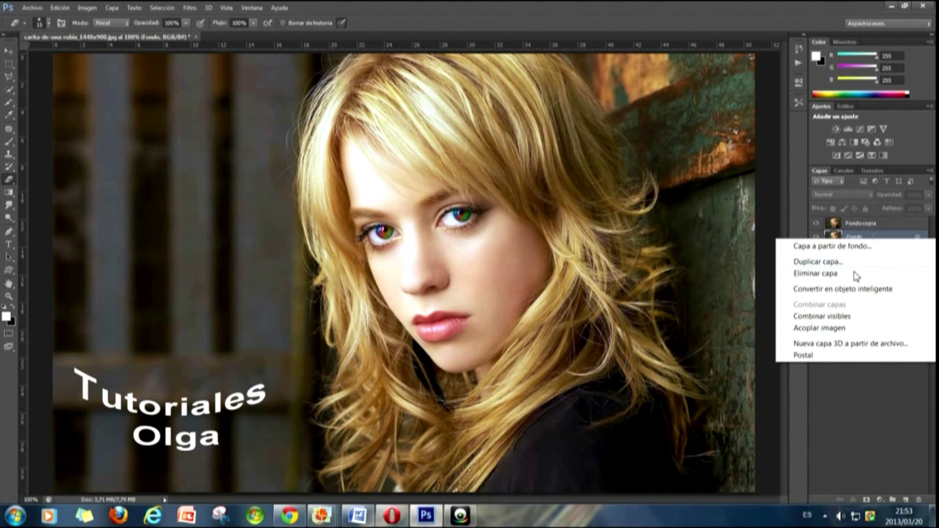
{"action": "left_click", "coordinate": [830, 320]}
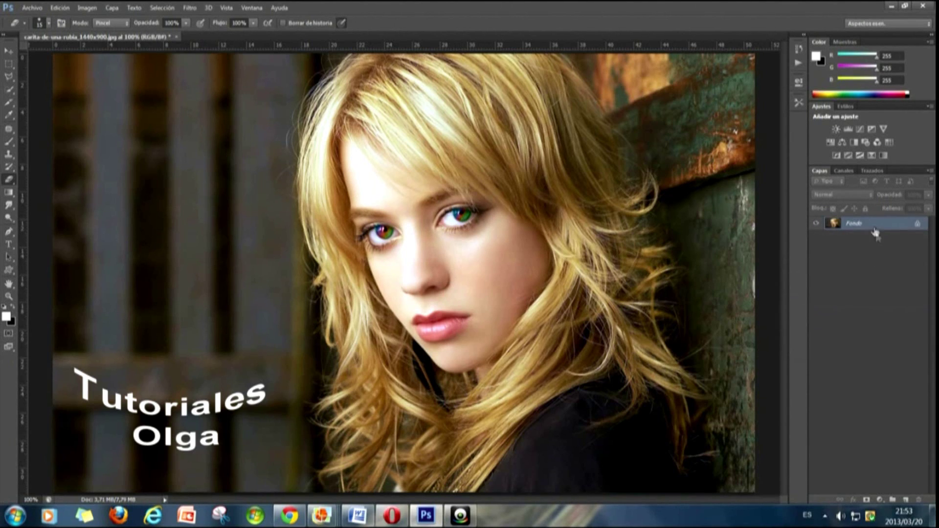
{"action": "right_click", "coordinate": [877, 229]}
{"action": "left_click", "coordinate": [850, 249]}
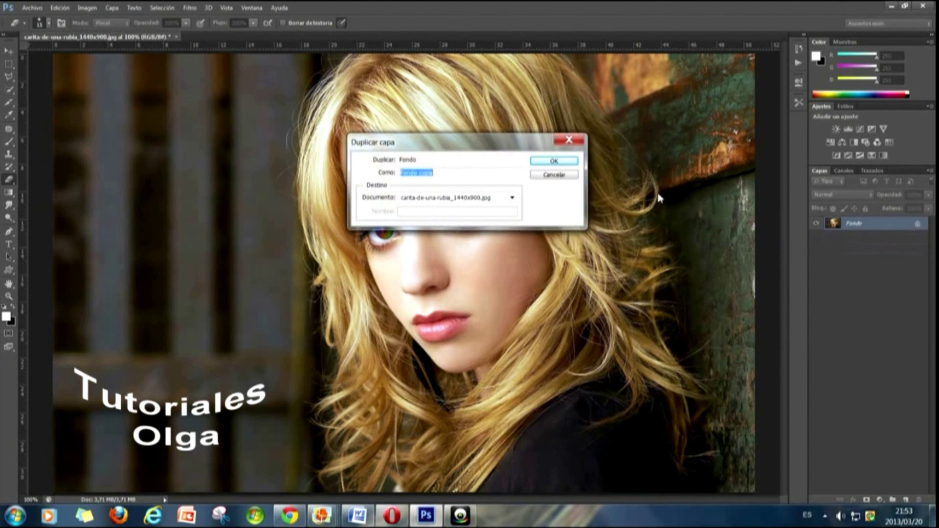
{"action": "left_click", "coordinate": [554, 161]}
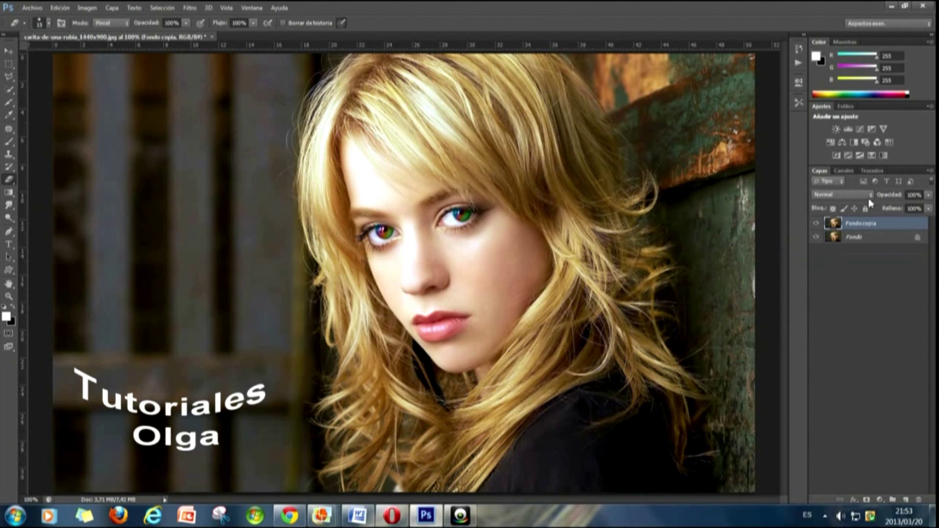
{"action": "left_click", "coordinate": [841, 195]}
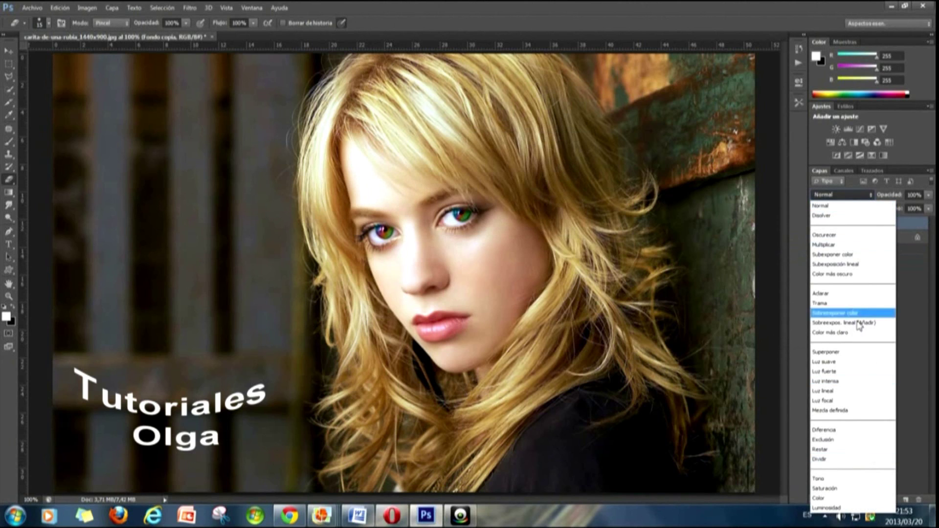
{"action": "left_click", "coordinate": [823, 499]}
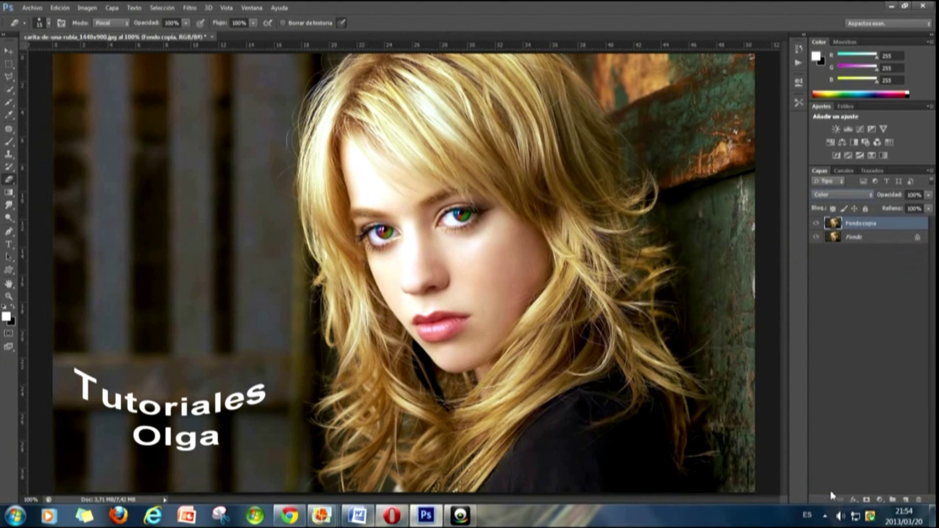
- Trace the lips with the Pen tool, stepping back once to remove a stray anchor
{"action": "left_click", "coordinate": [9, 231]}
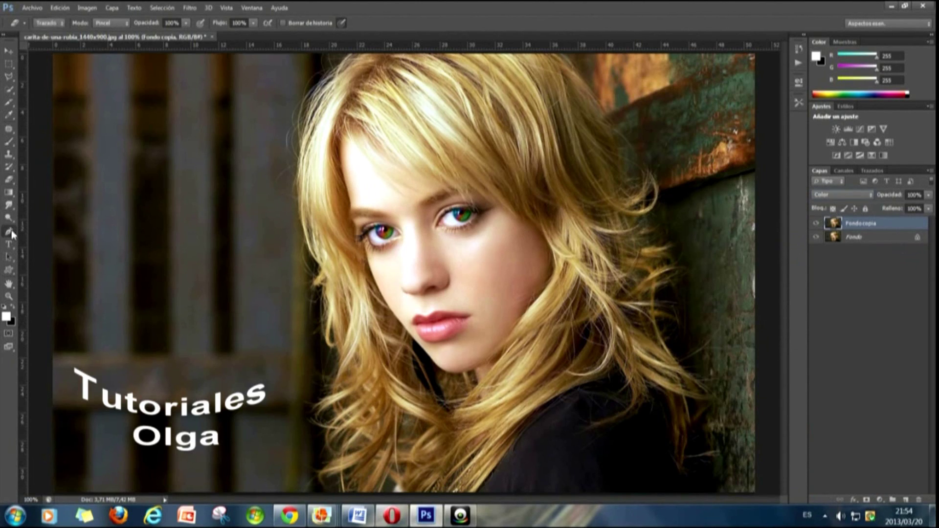
{"action": "left_click", "coordinate": [472, 319]}
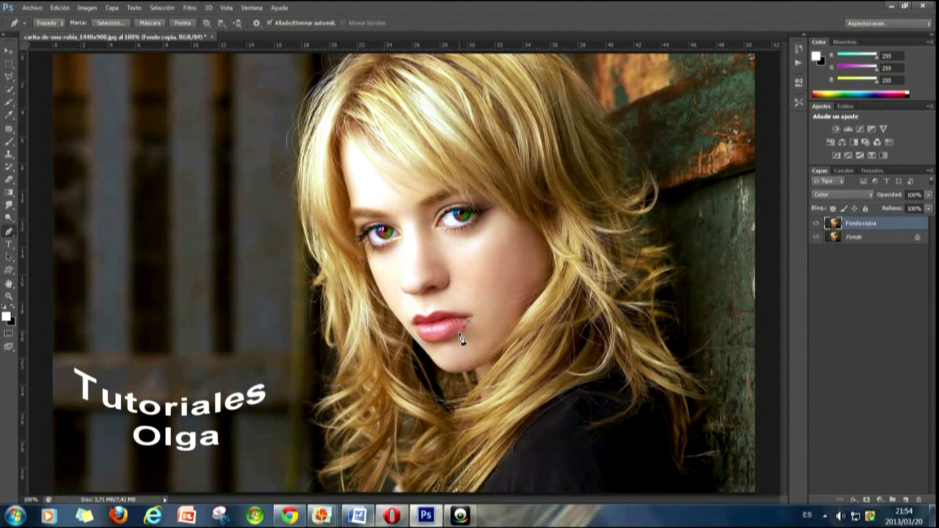
{"action": "left_click", "coordinate": [432, 341]}
{"action": "left_click", "coordinate": [438, 318]}
{"action": "left_click", "coordinate": [60, 8]}
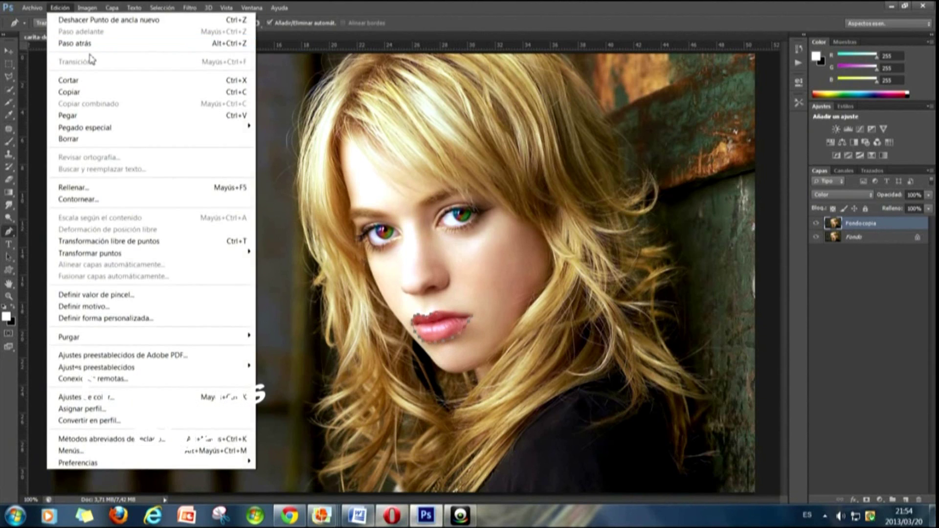
{"action": "left_click", "coordinate": [73, 42]}
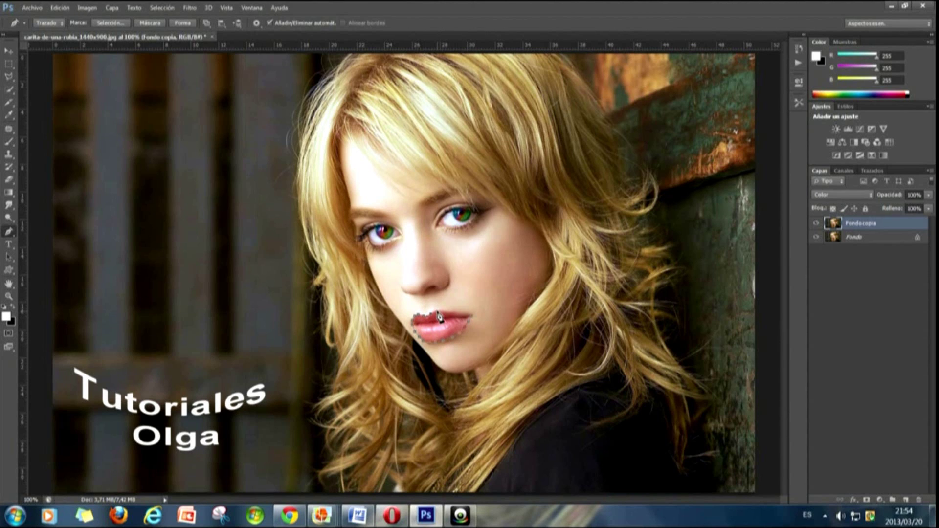
{"action": "left_click", "coordinate": [61, 7]}
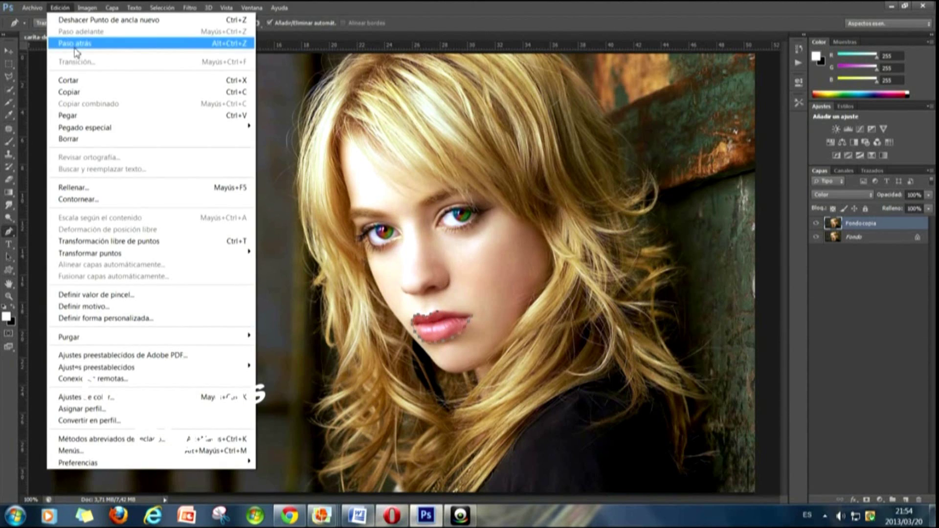
{"action": "left_click", "coordinate": [76, 44]}
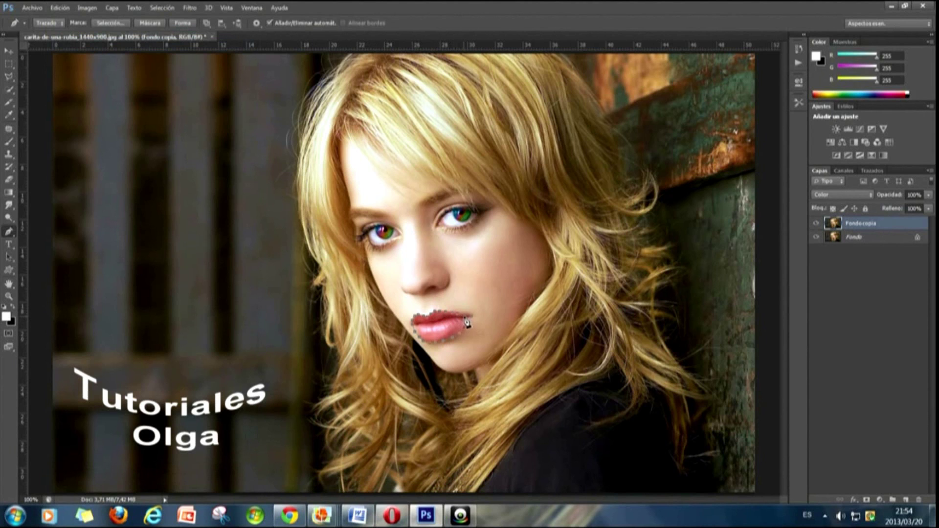
- Convert the traced lip path into an active selection
{"action": "right_click", "coordinate": [436, 329]}
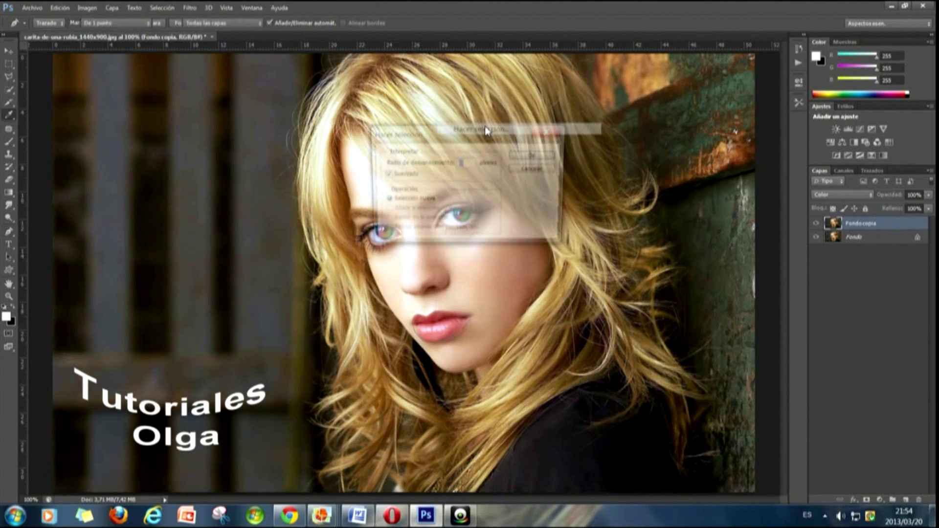
{"action": "left_click", "coordinate": [482, 129]}
{"action": "left_click", "coordinate": [533, 155]}
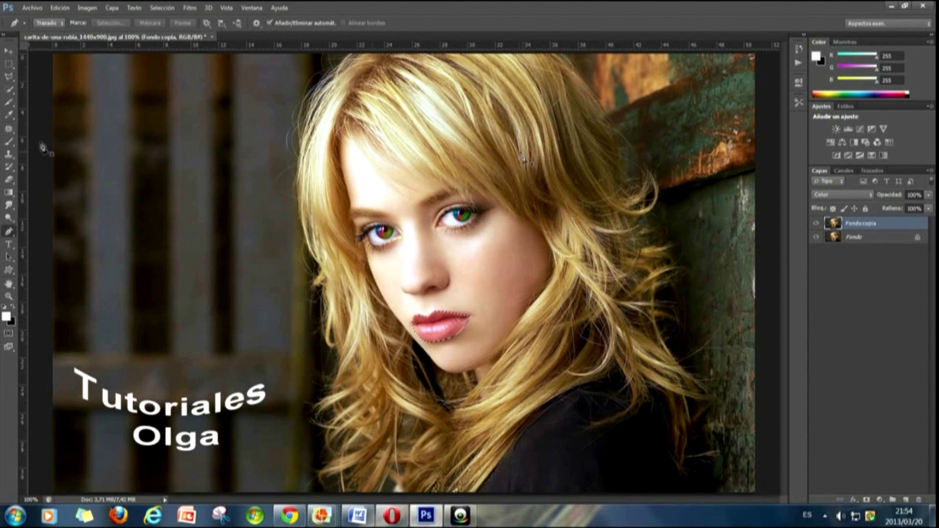
{"action": "left_click", "coordinate": [11, 192]}
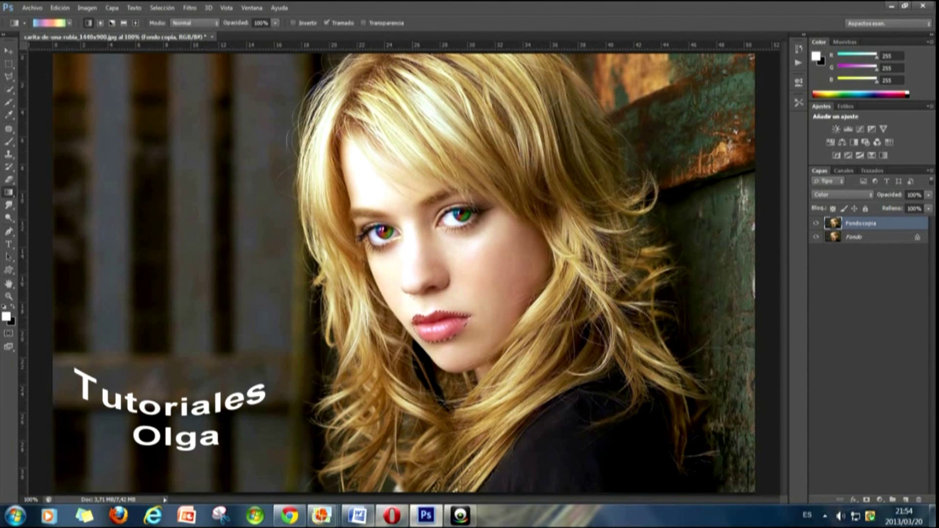
- Fill the selected lips with a left-to-right rainbow gradient and deselect
{"action": "left_click_drag", "start_coordinate": [413, 327], "coordinate": [468, 327]}
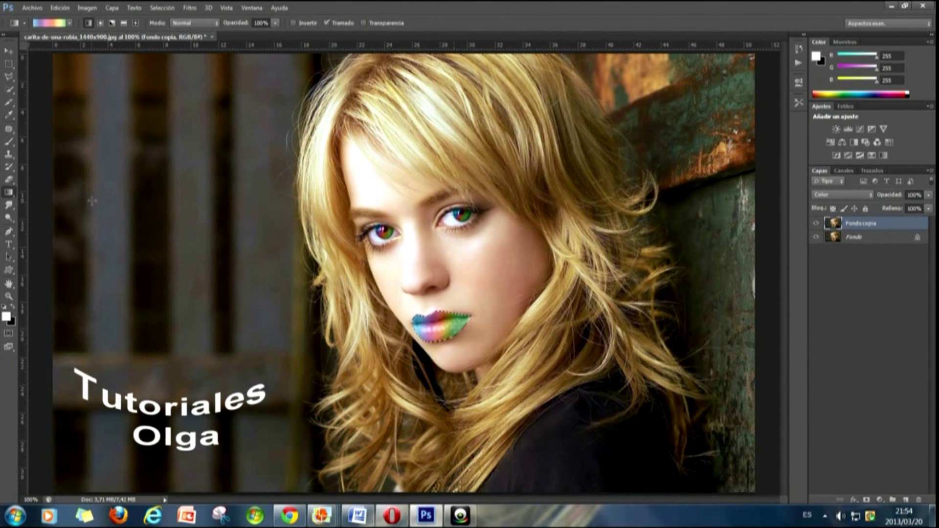
{"action": "left_click", "coordinate": [161, 7]}
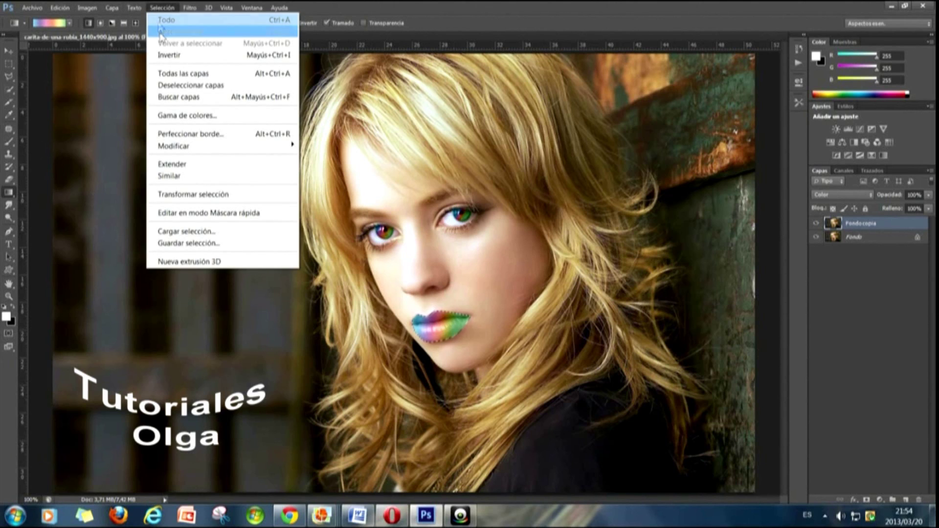
{"action": "left_click", "coordinate": [166, 28]}
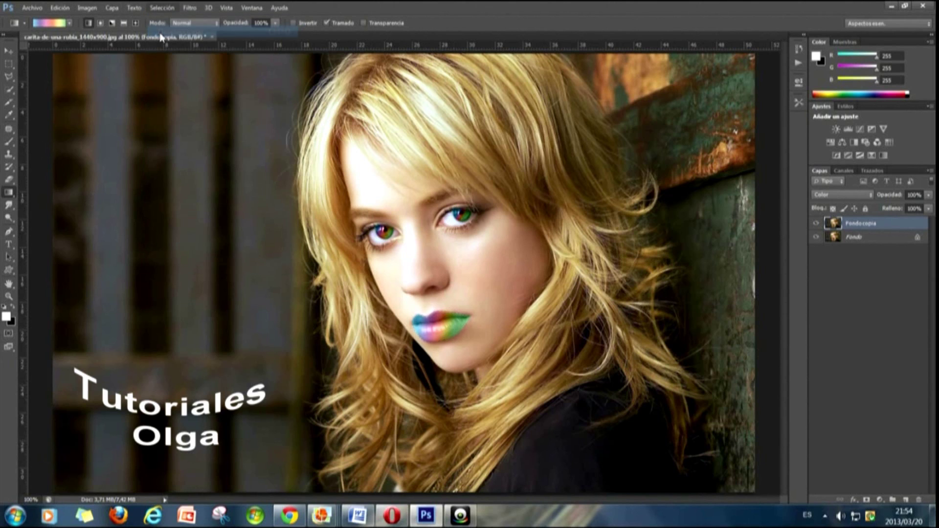
- Lower the Fondo copia layer's opacity to roughly 55-60%
{"action": "left_click", "coordinate": [928, 195]}
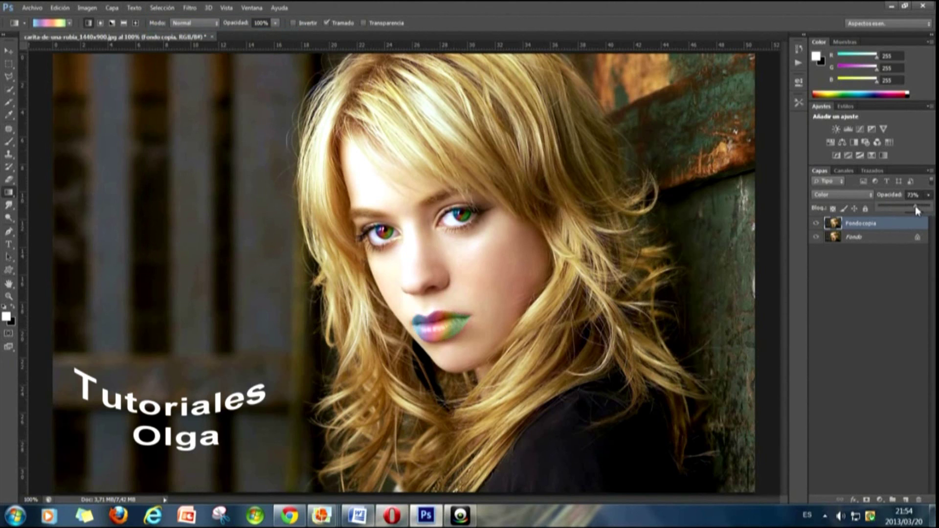
{"action": "left_click_drag", "start_coordinate": [915, 206], "coordinate": [906, 207]}
{"action": "left_click_drag", "start_coordinate": [898, 211], "coordinate": [908, 211]}
- Pick the Eraser, then raise Fondo copia's opacity so the rainbow lips show more strongly
{"action": "left_click", "coordinate": [9, 179]}
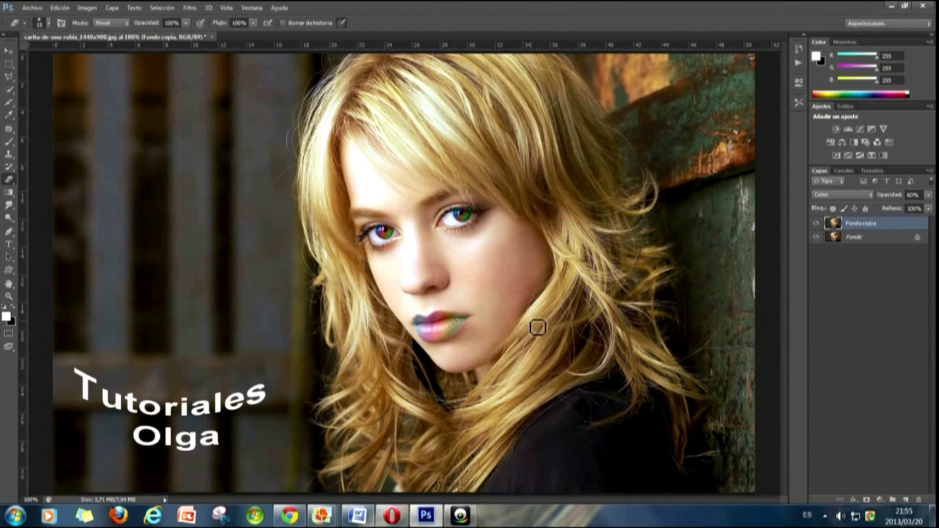
{"action": "left_click", "coordinate": [928, 195]}
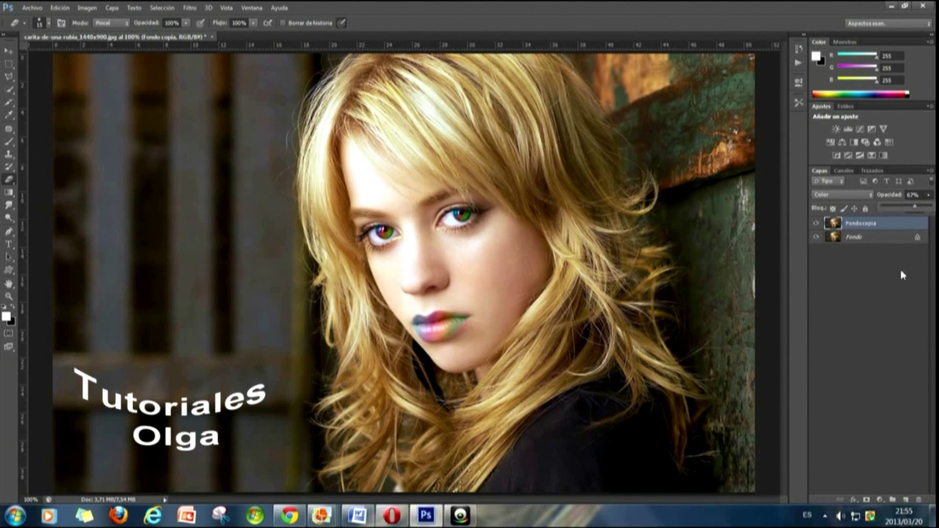
{"action": "left_click_drag", "start_coordinate": [917, 210], "coordinate": [922, 210]}
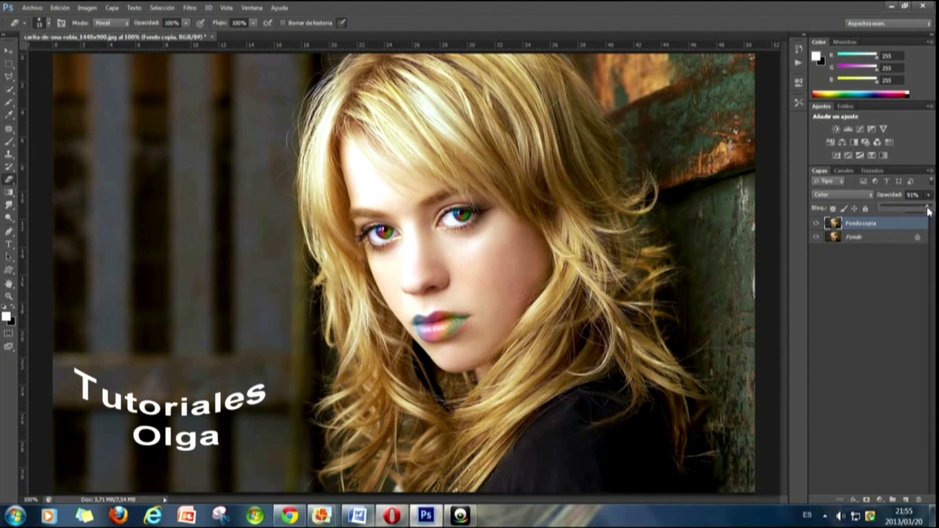